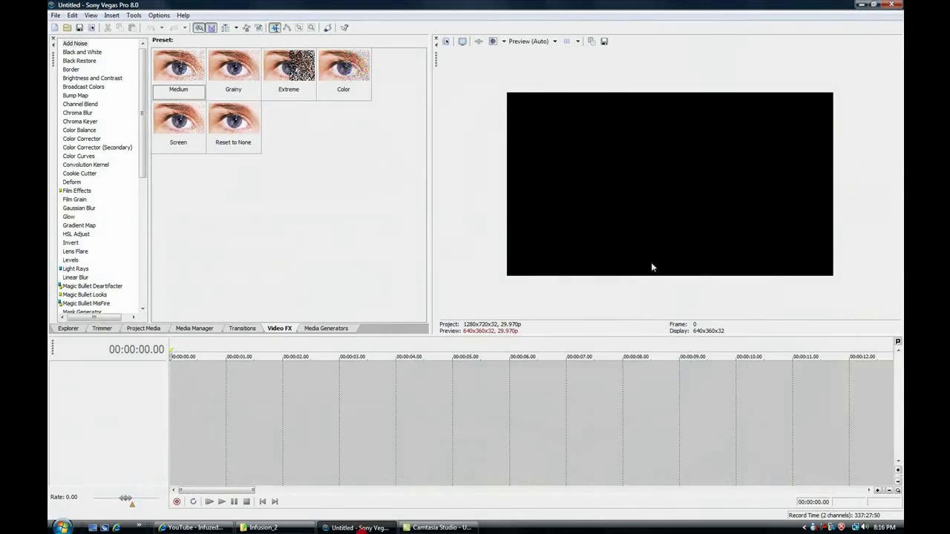
# Step: Add the vibe_180_Dgl clip from the Infusion_2 folder at the timeline's start and set the playhead to the gunshot at 00:00:03.25
pyautogui.click(261, 527)
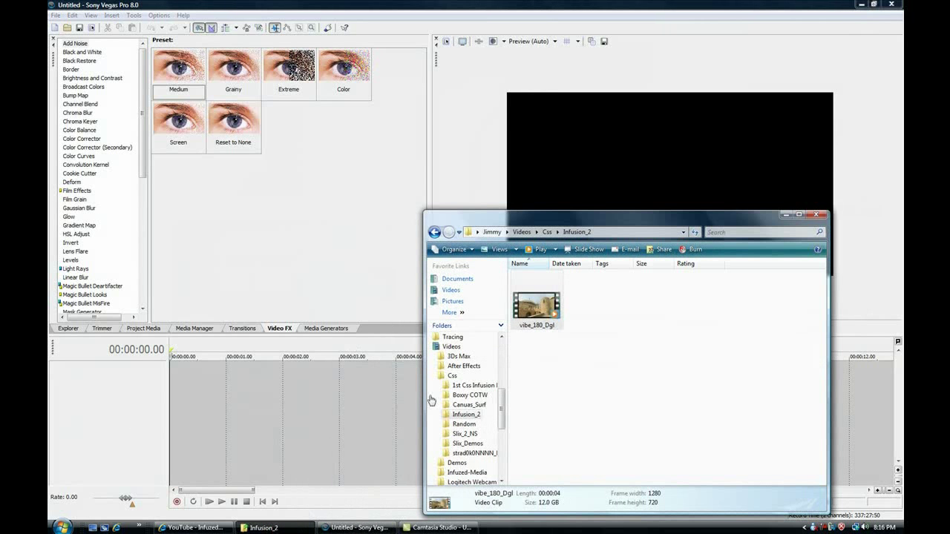
pyautogui.moveTo(520, 319); pyautogui.dragTo(192, 430)
pyautogui.click(355, 418)
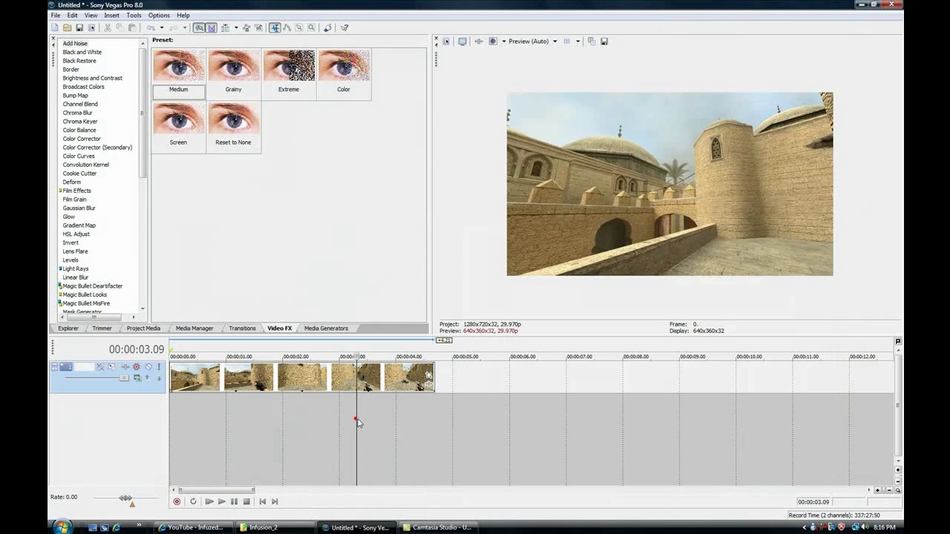
pyautogui.moveTo(356, 412); pyautogui.dragTo(346, 403)
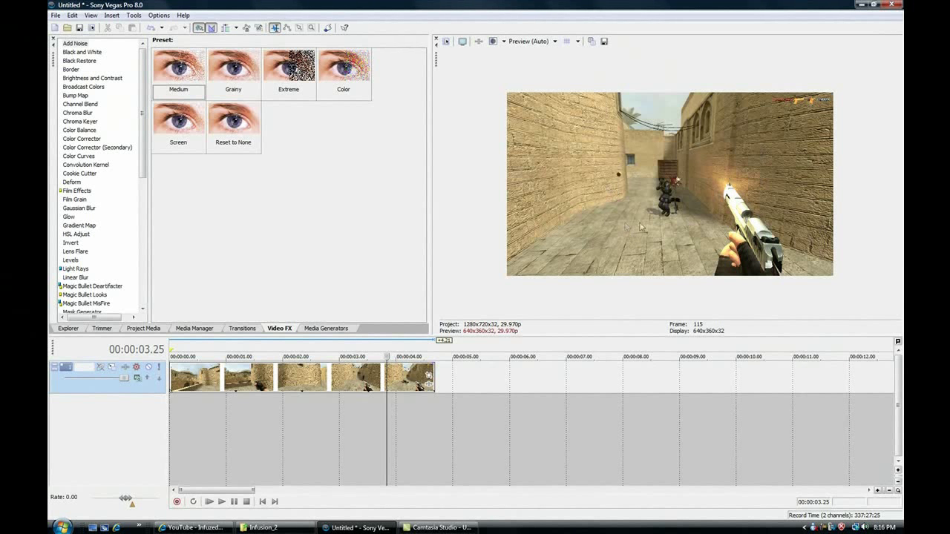
# Step: Insert a video track above the gameplay clip and place the desktop's Ripple_Image on it at 00:00:03.25
pyautogui.rightClick(104, 385)
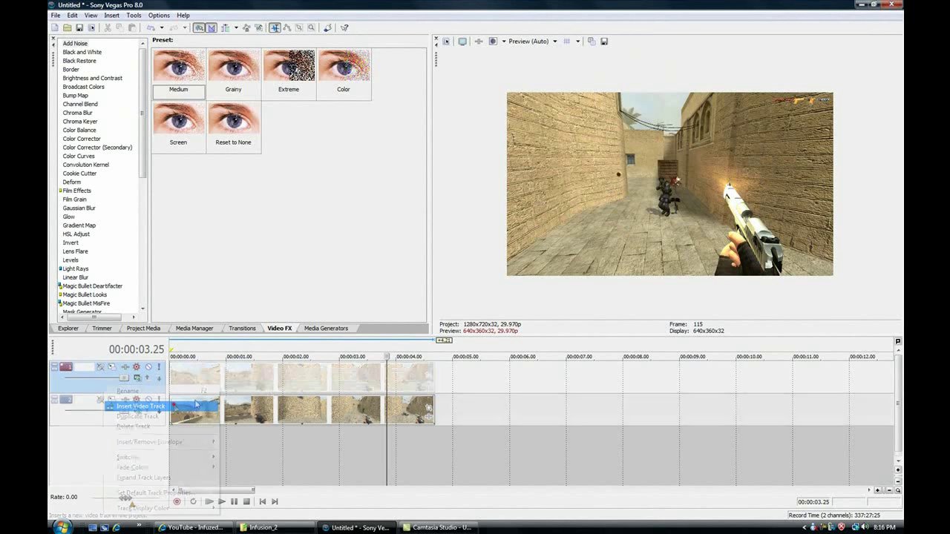
pyautogui.click(134, 406)
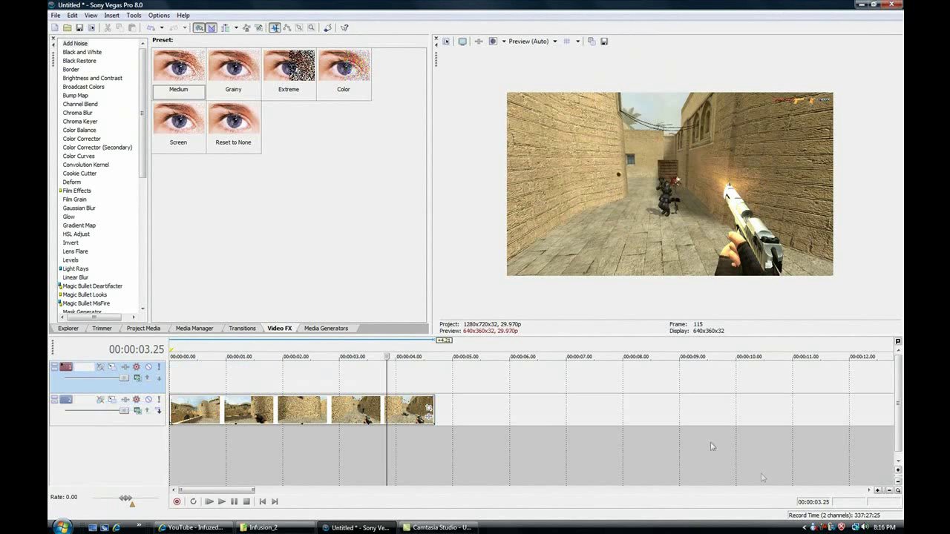
pyautogui.doubleClick(729, 4)
pyautogui.moveTo(261, 18); pyautogui.dragTo(562, 417)
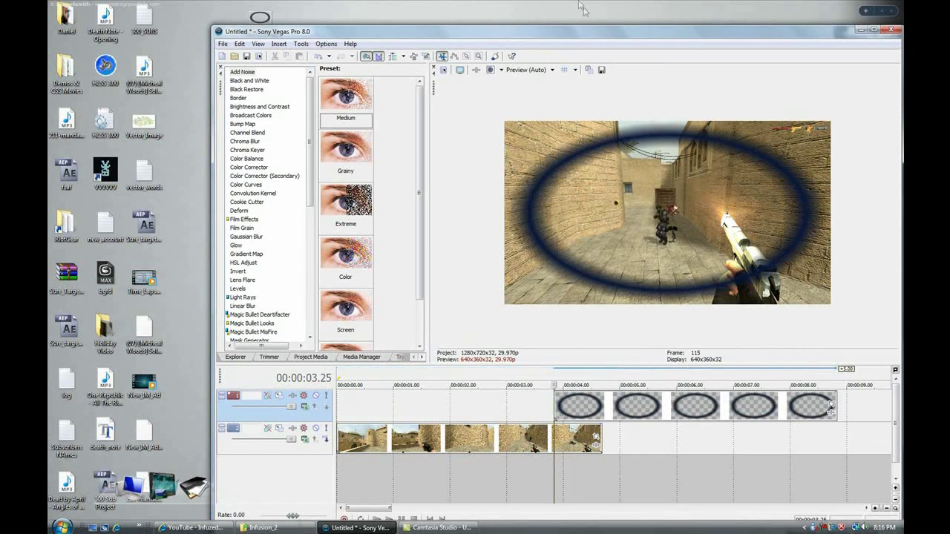
pyautogui.doubleClick(568, 37)
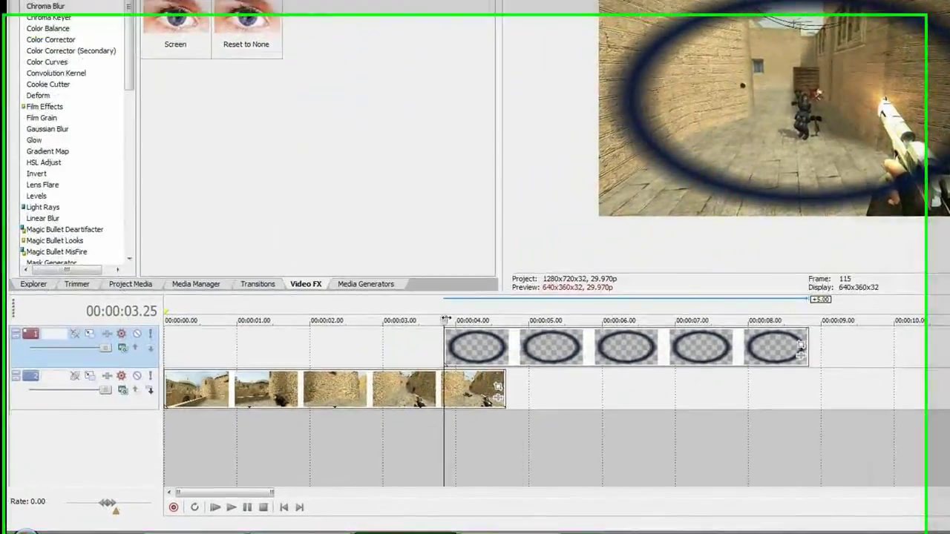
# Step: Return the playhead to 00:00:03.25 and insert a Velocity envelope on the gameplay clip
pyautogui.moveTo(387, 357); pyautogui.dragTo(361, 357)
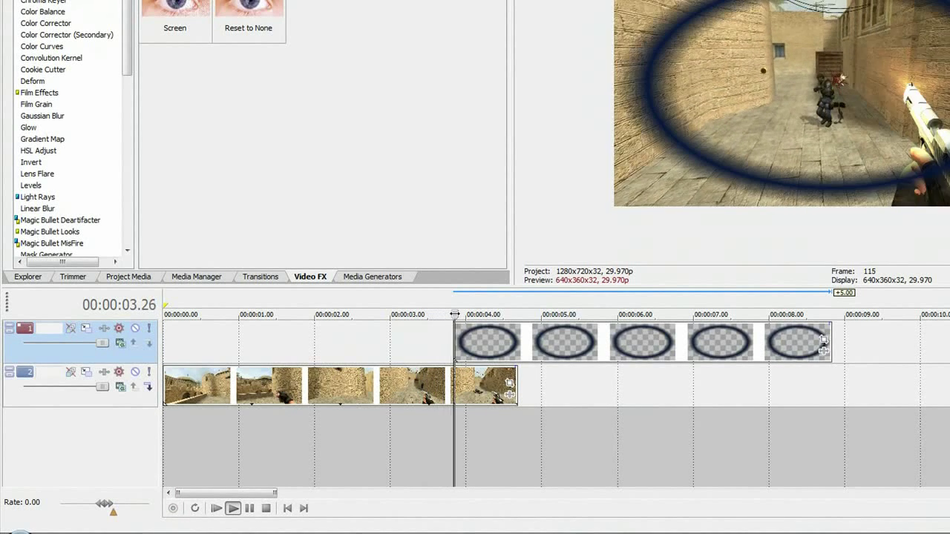
pyautogui.moveTo(458, 314); pyautogui.dragTo(453, 314)
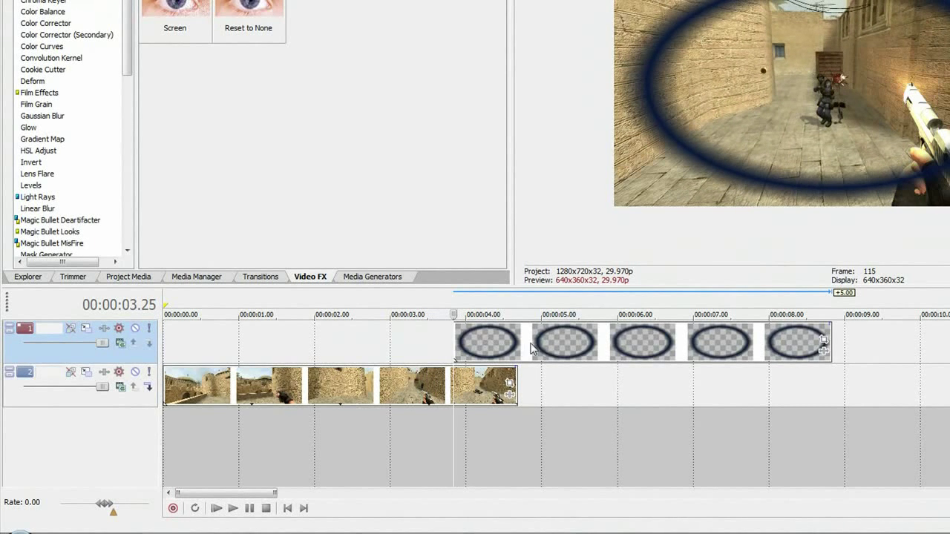
pyautogui.rightClick(460, 395)
pyautogui.moveTo(534, 284)
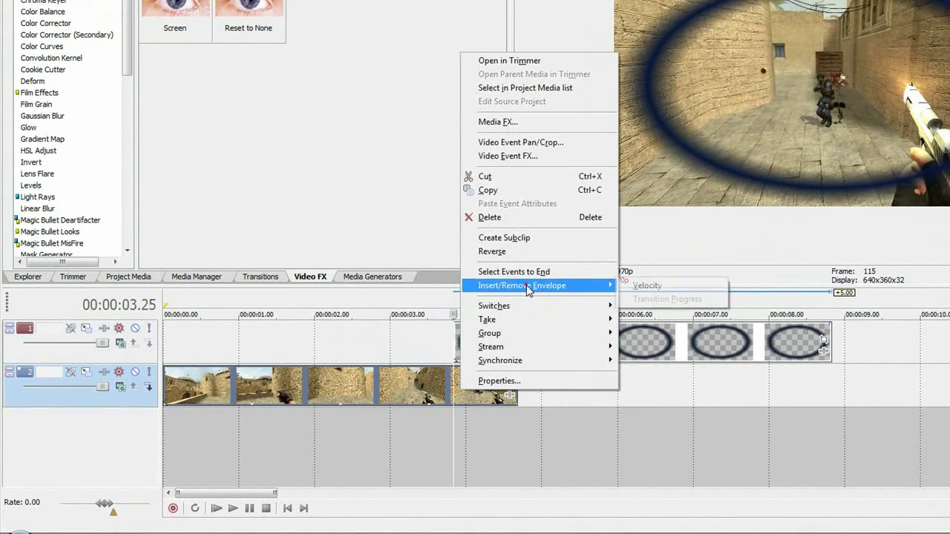
pyautogui.click(653, 285)
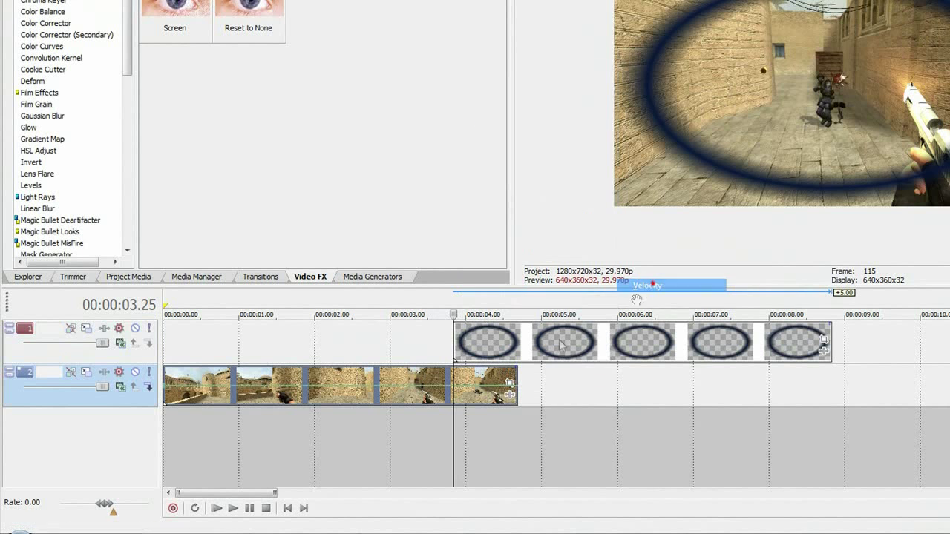
# Step: Add a velocity envelope point just after the gunshot at about 00:00:03.27 and set it to 10%
pyautogui.doubleClick(453, 387)
pyautogui.rightClick(459, 387)
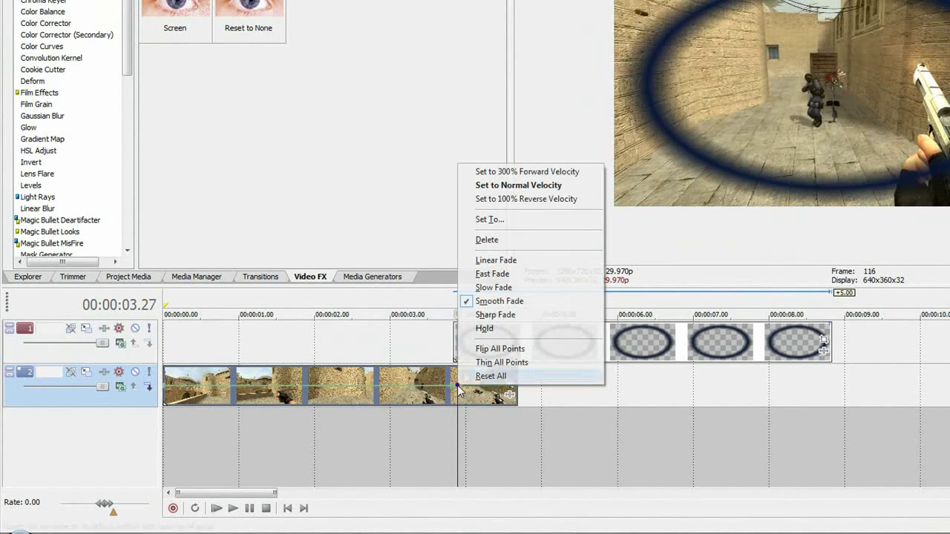
pyautogui.click(498, 218)
pyautogui.write('10')
pyautogui.press('Return')
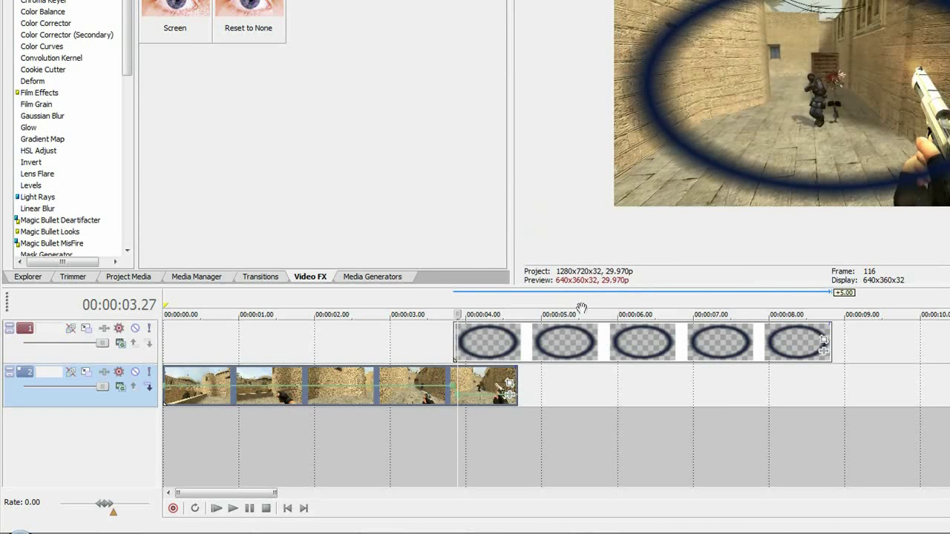
# Step: Extend the gameplay clip's end to about 6.5 seconds and trim the ripple image's end to about 5.3 seconds
pyautogui.moveTo(523, 388); pyautogui.dragTo(656, 388)
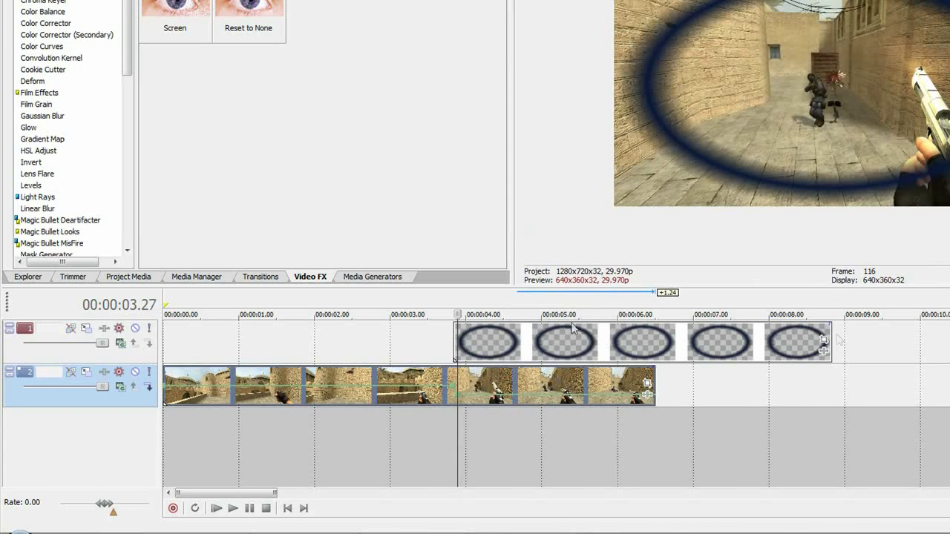
pyautogui.moveTo(830, 342); pyautogui.dragTo(656, 343)
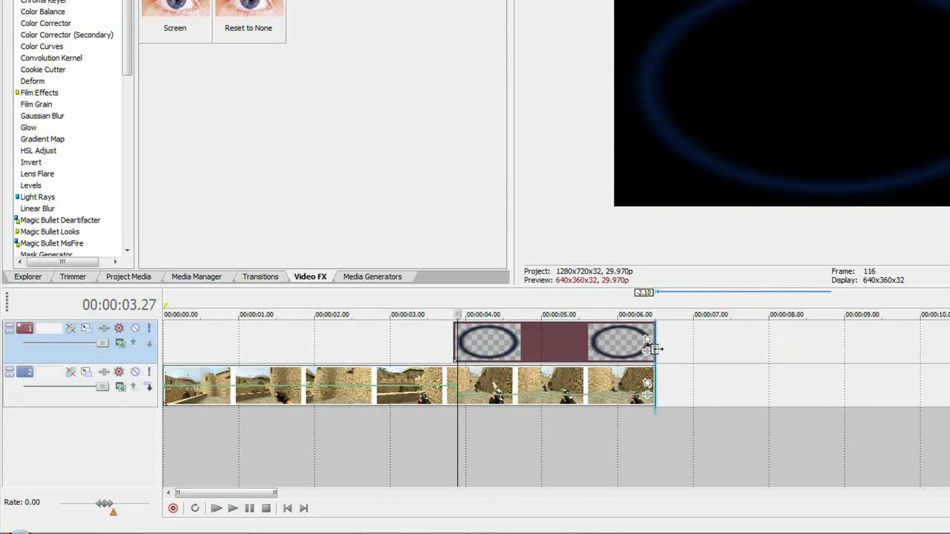
pyautogui.click(431, 430)
pyautogui.press('space')
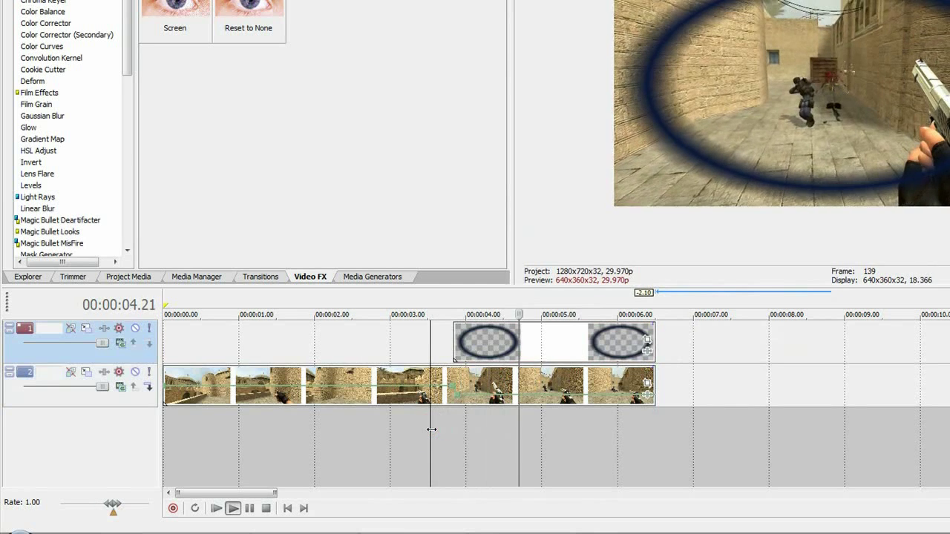
pyautogui.press('space')
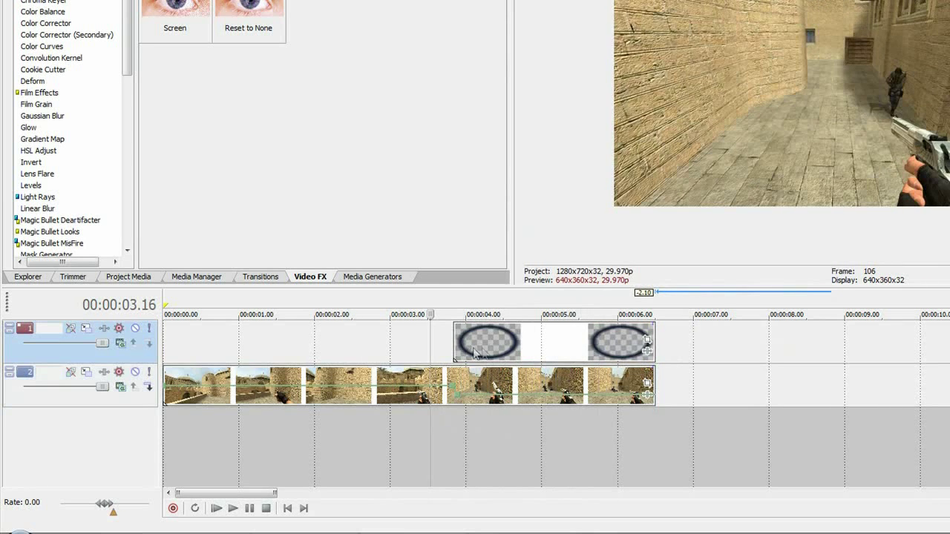
pyautogui.click(455, 353)
pyautogui.moveTo(655, 340); pyautogui.dragTo(562, 341)
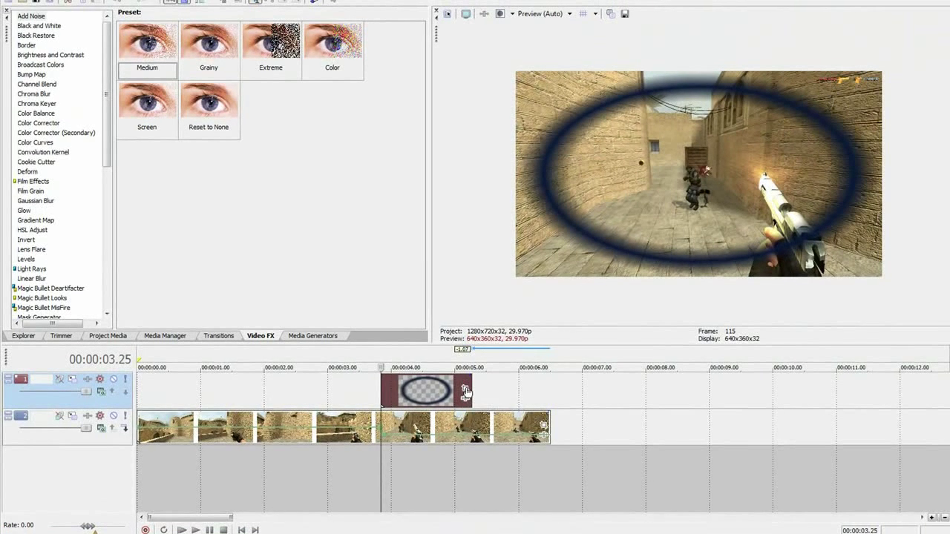
# Step: In the ripple image's Pan/Crop, add a keyframe at 00:00:01.12 with the frame scaled down to 640 × 360
pyautogui.click(465, 391)
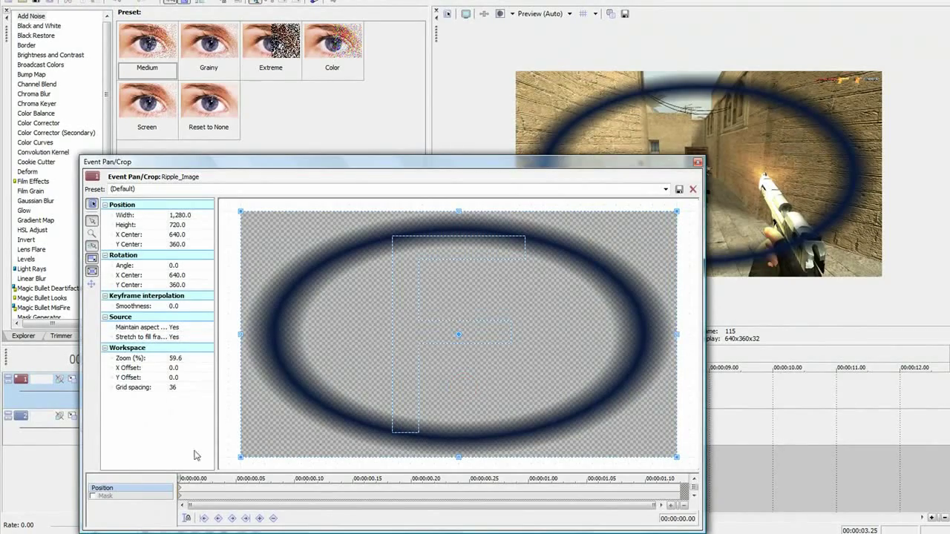
pyautogui.scroll(-3, 389, 427)
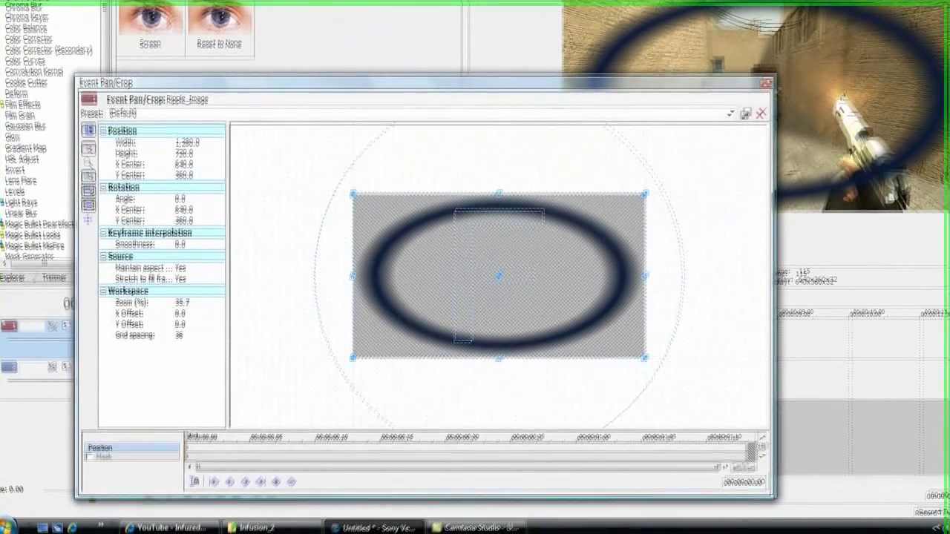
pyautogui.click(392, 478)
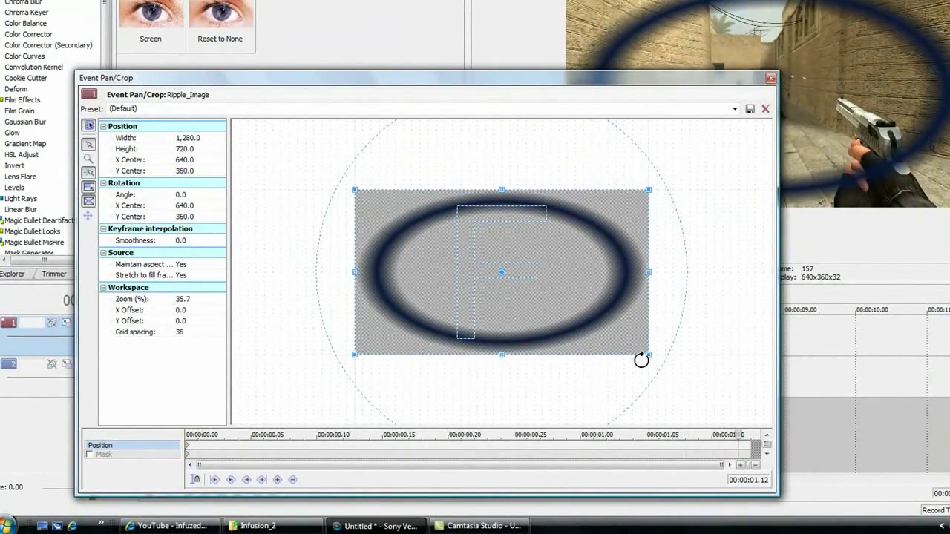
pyautogui.moveTo(641, 360); pyautogui.dragTo(582, 312)
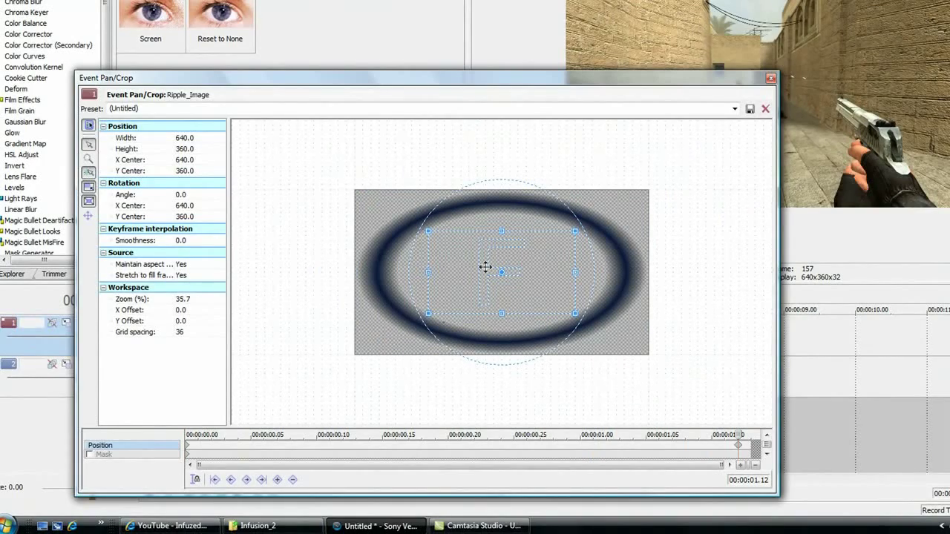
pyautogui.moveTo(566, 80); pyautogui.dragTo(524, 97)
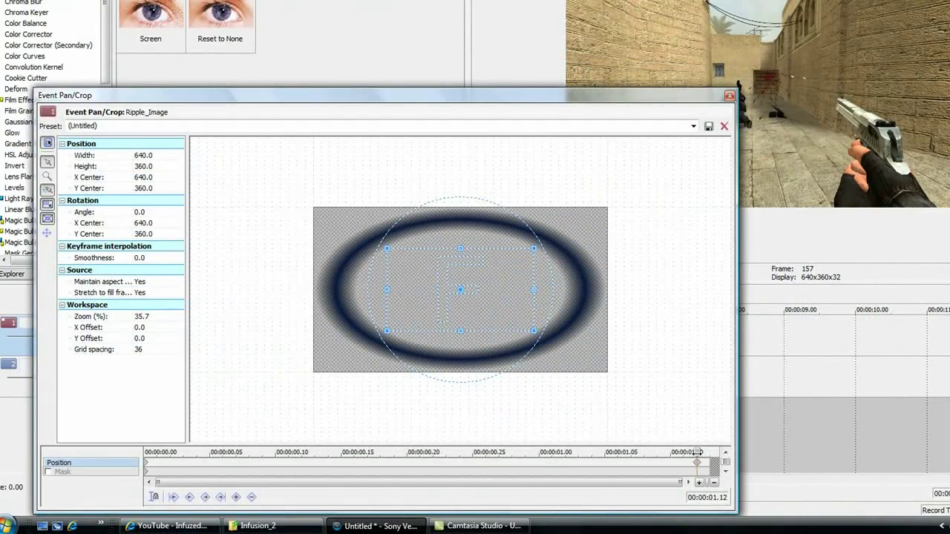
# Step: Enlarge the ripple's Pan/Crop frame to 10,240 × 5,760 at the 00:00:00.00 keyframe
pyautogui.moveTo(695, 452); pyautogui.dragTo(144, 452)
pyautogui.moveTo(606, 371); pyautogui.dragTo(874, 511)
pyautogui.scroll(-3, 626, 217)
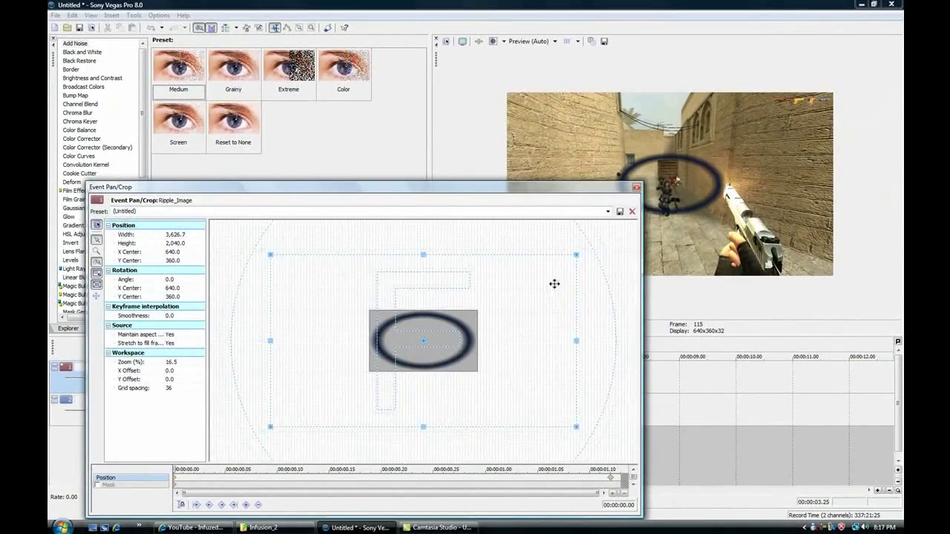
pyautogui.scroll(-1, 554, 283)
pyautogui.moveTo(538, 275); pyautogui.dragTo(539, 274)
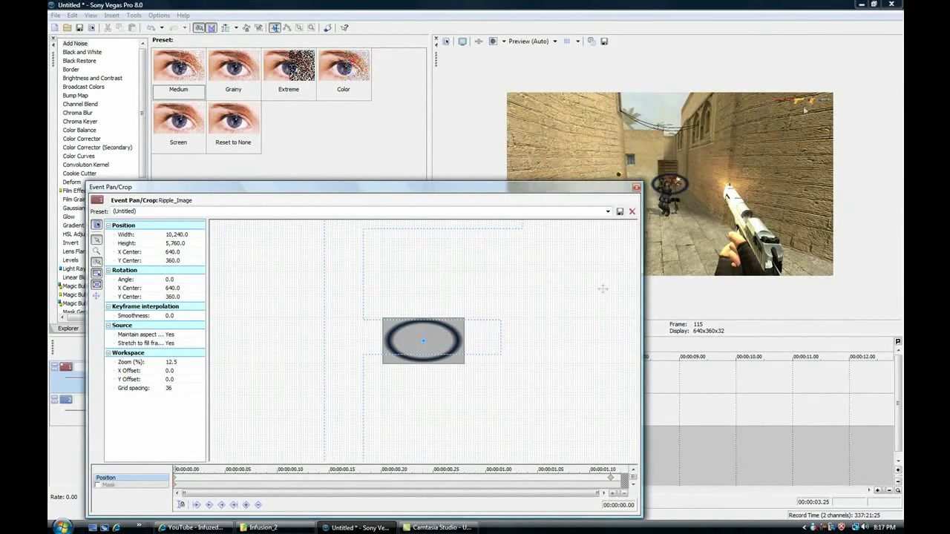
pyautogui.click(635, 190)
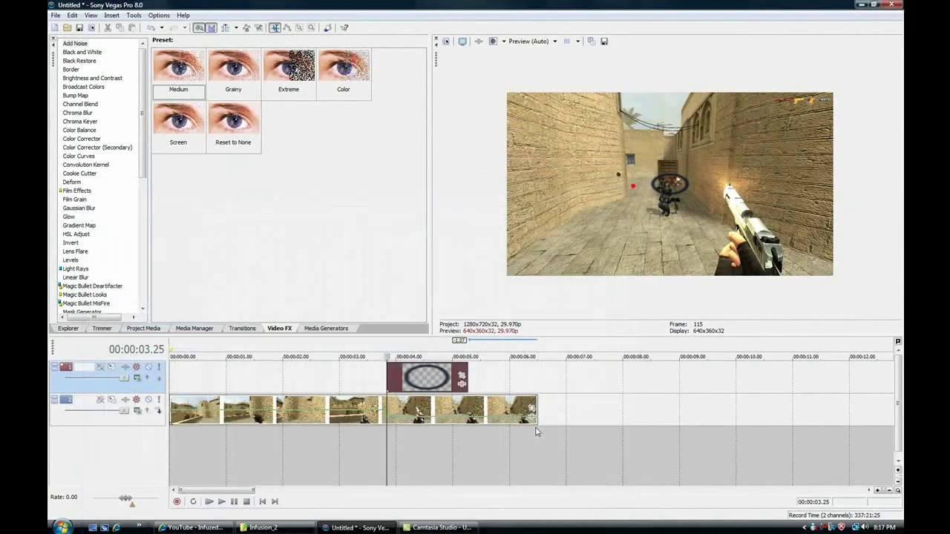
# Step: Play back the ripple animation and move its end Pan/Crop keyframe earlier, to about 00:00:01.00
pyautogui.click(372, 371)
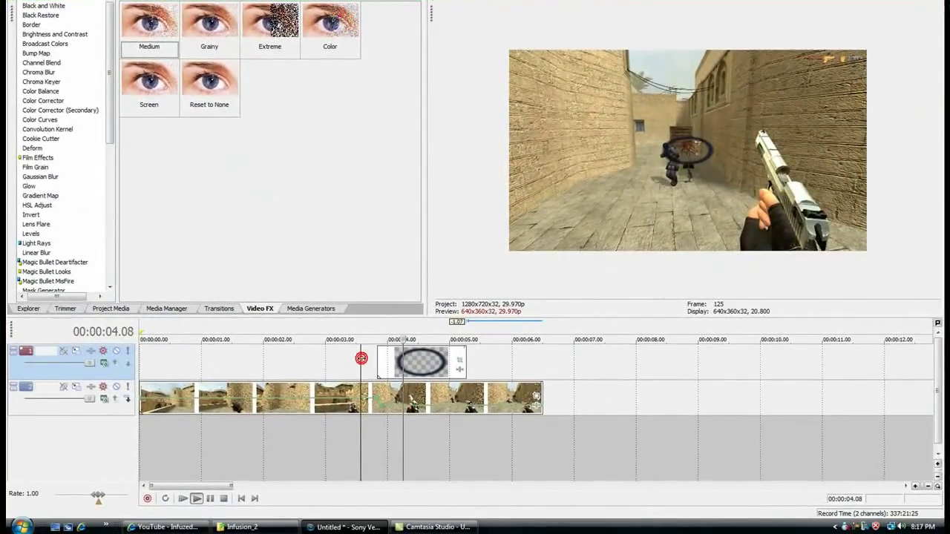
pyautogui.press('space')
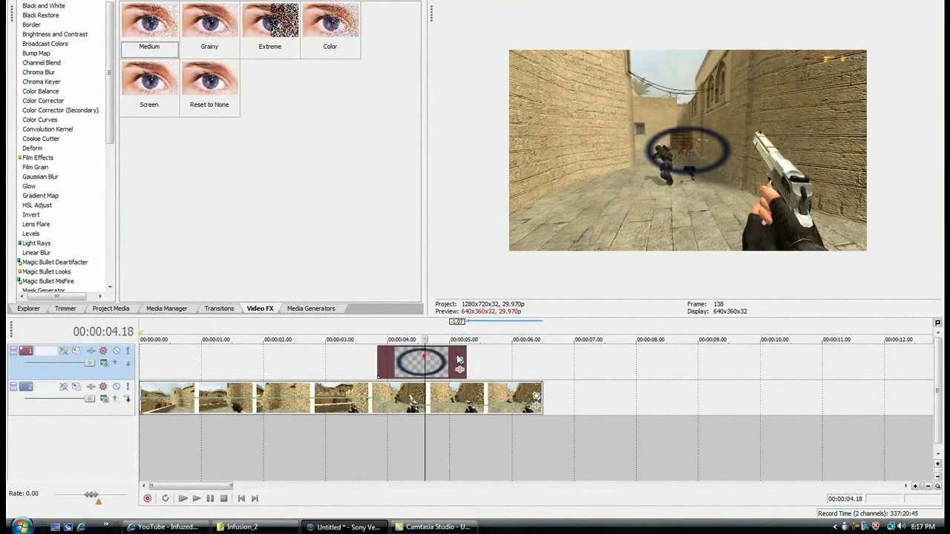
pyautogui.click(459, 359)
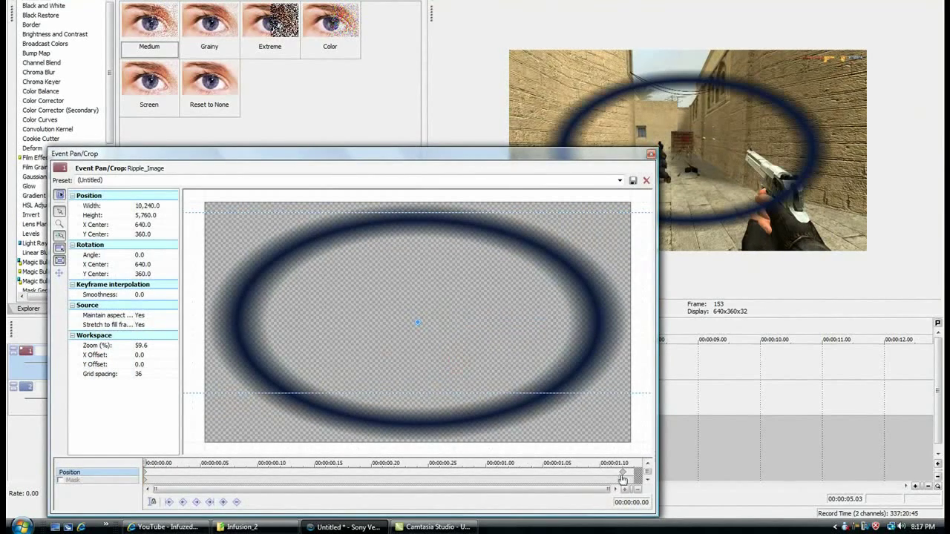
pyautogui.moveTo(617, 476); pyautogui.dragTo(486, 477)
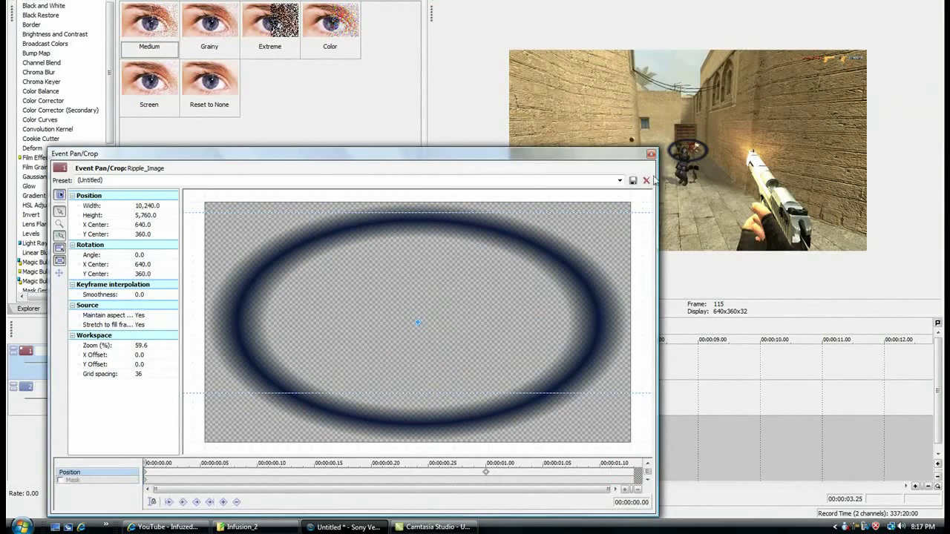
pyautogui.click(651, 154)
# Step: Replay the ripple and move its end Pan/Crop keyframe to about 00:00:00.23 to speed up the growth
pyautogui.press('space')
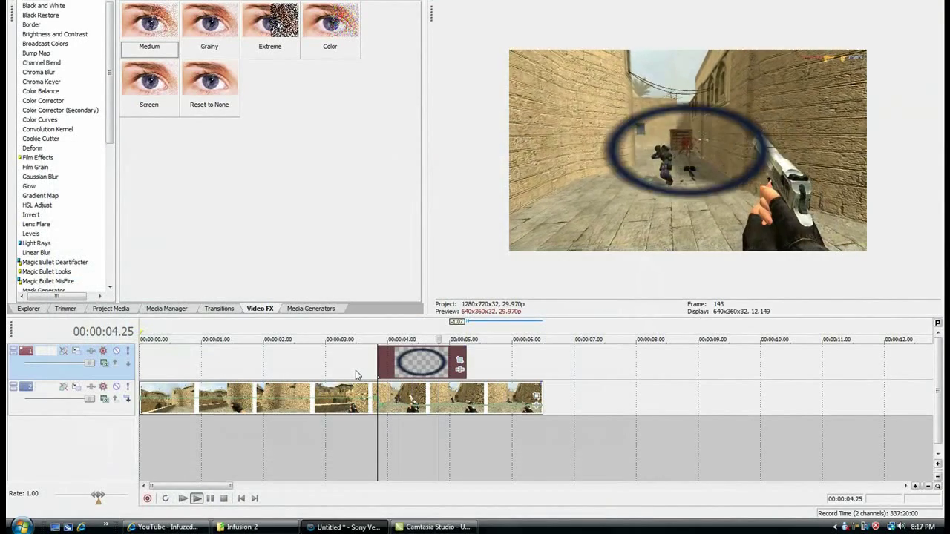
pyautogui.press('space')
pyautogui.click(459, 363)
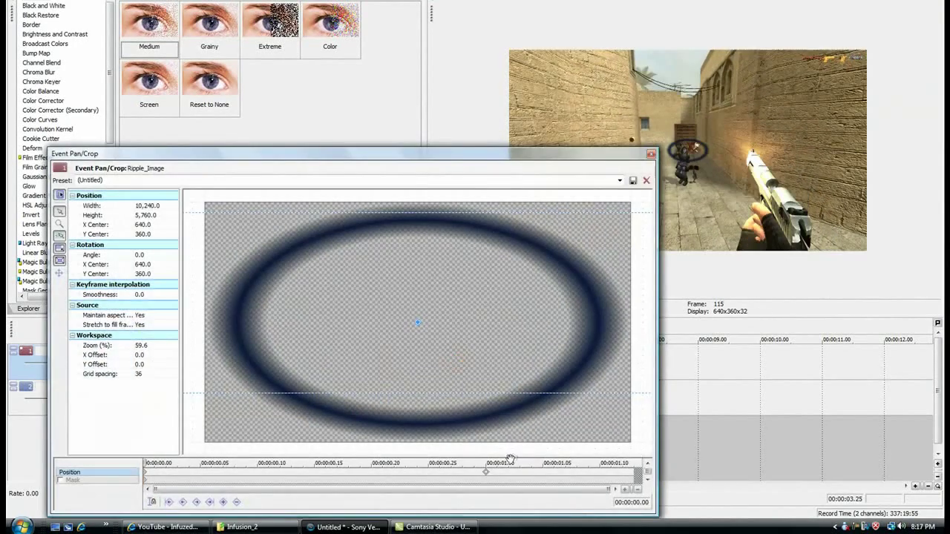
pyautogui.moveTo(418, 467); pyautogui.dragTo(406, 471)
pyautogui.click(649, 154)
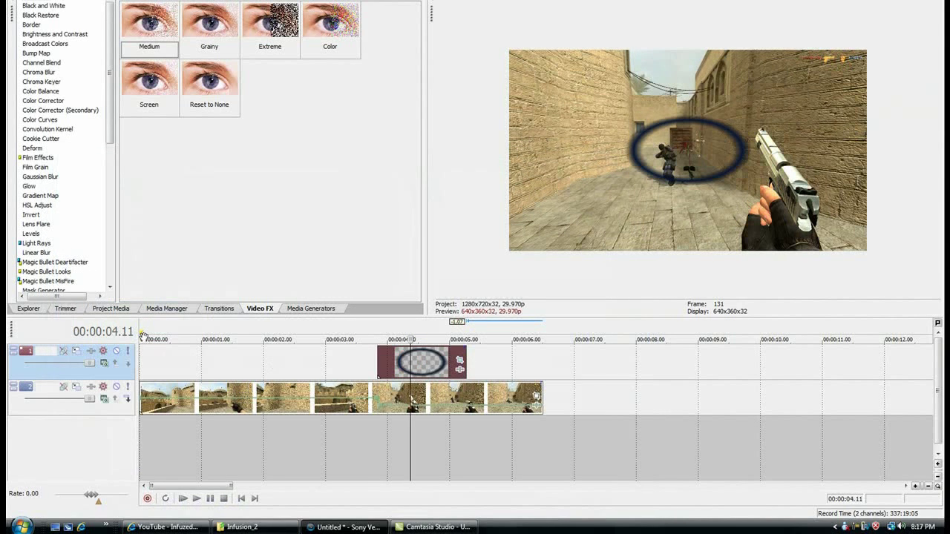
# Step: Apply the Sony Height Map plug-in as the custom composite mode of the ripple image's track
pyautogui.click(105, 363)
pyautogui.click(131, 206)
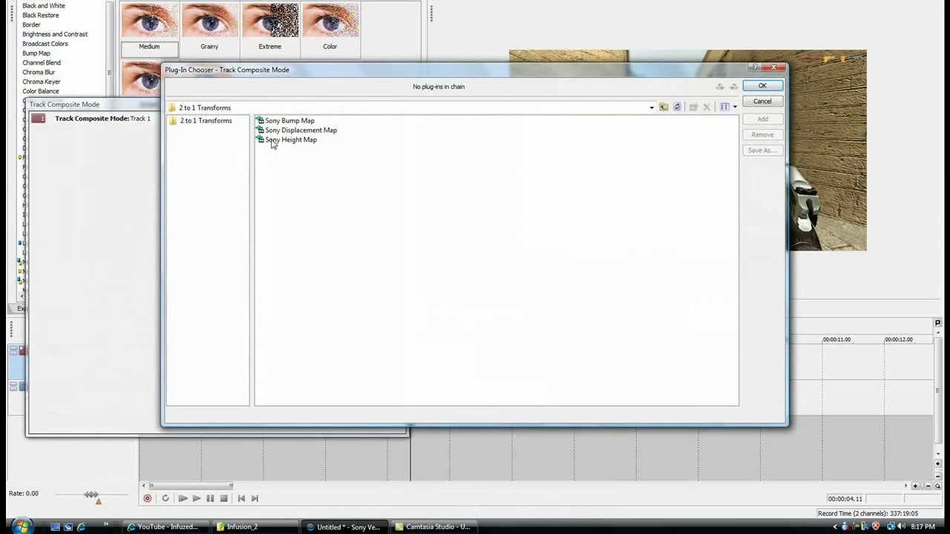
pyautogui.click(285, 141)
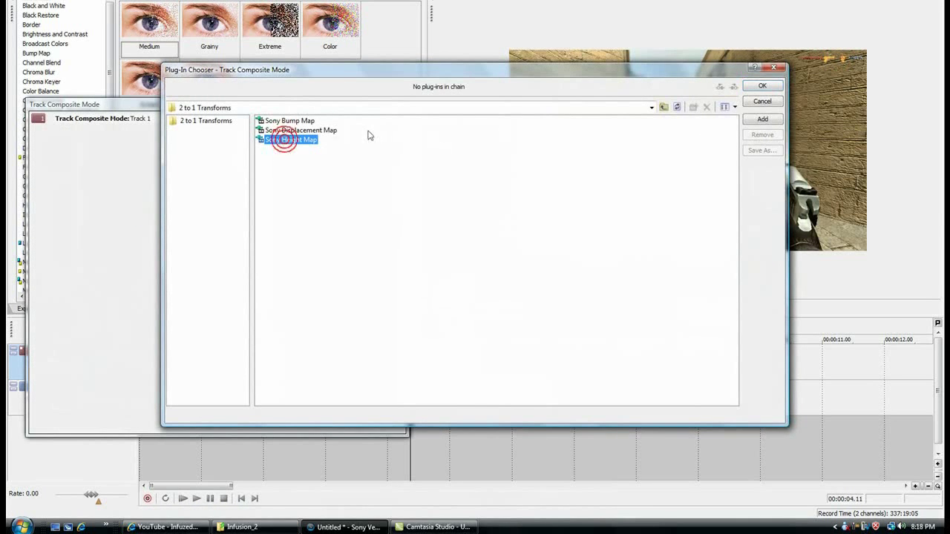
pyautogui.click(762, 119)
pyautogui.click(762, 85)
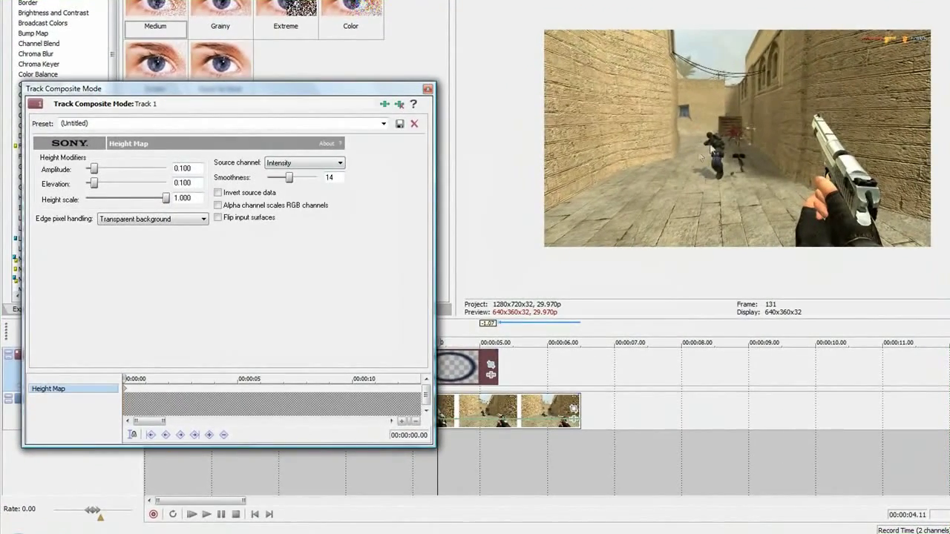
# Step: Set the height map's smoothness to 6, amplitude to about 0.197 and elevation to about 0.076, checking the distortion at 00:00:04.15
pyautogui.moveTo(291, 182); pyautogui.dragTo(272, 178)
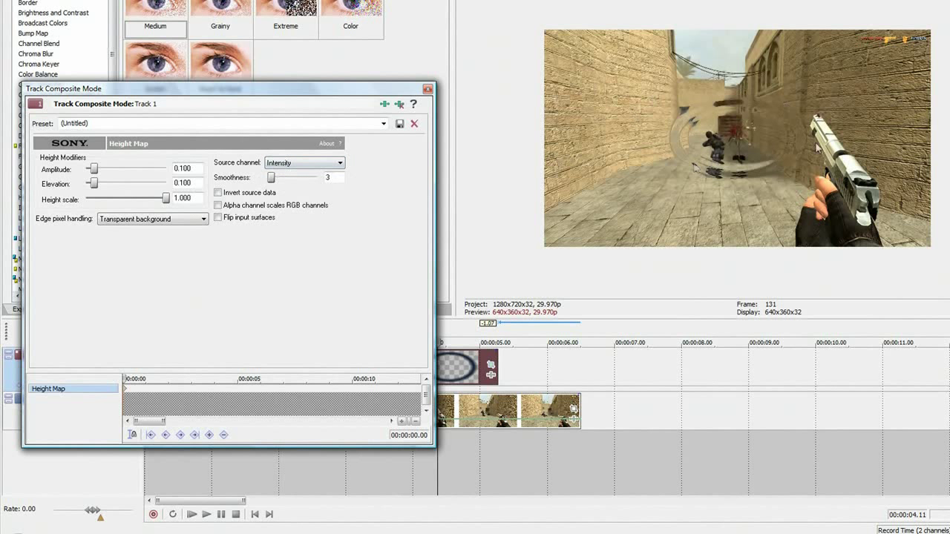
pyautogui.moveTo(271, 181); pyautogui.dragTo(276, 179)
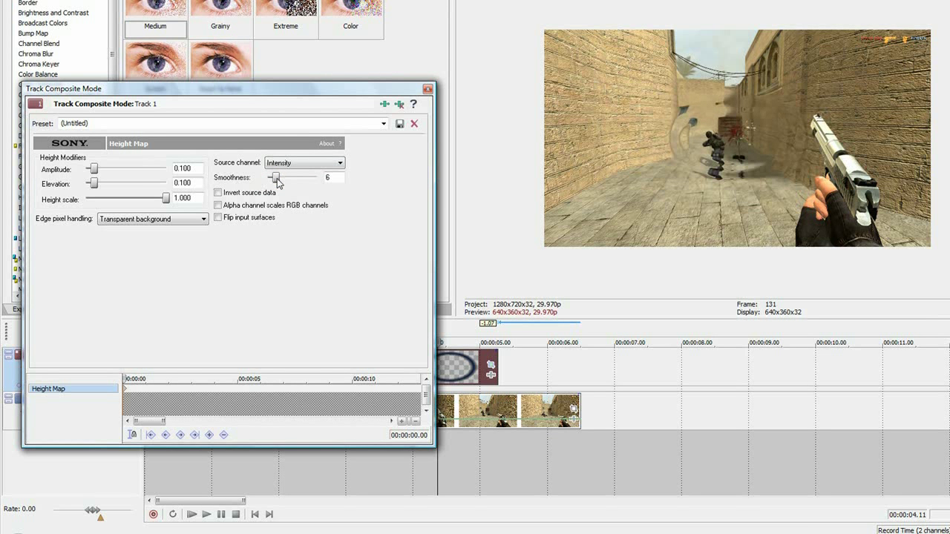
pyautogui.click(449, 337)
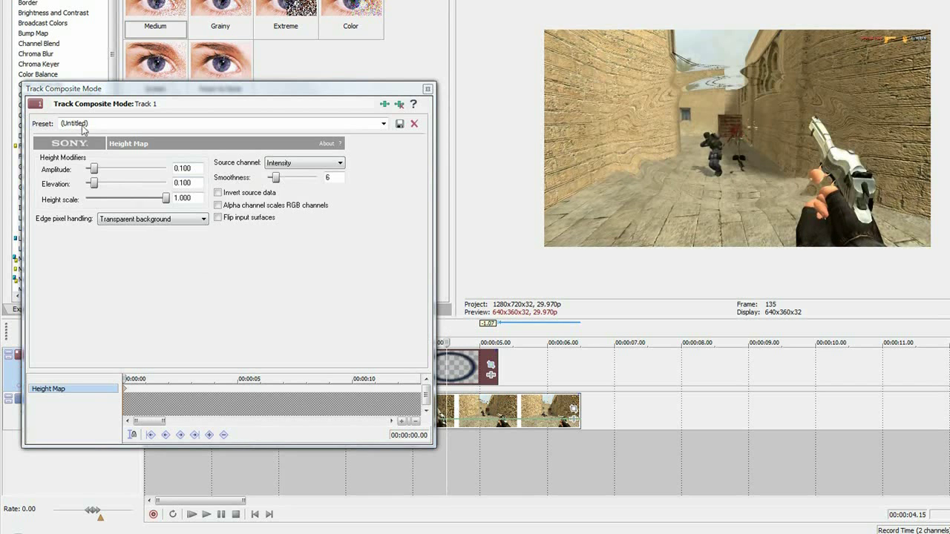
pyautogui.moveTo(94, 169)
pyautogui.mouseDown()
pyautogui.moveTo(112, 169)
pyautogui.moveTo(95, 184)
pyautogui.mouseUp()
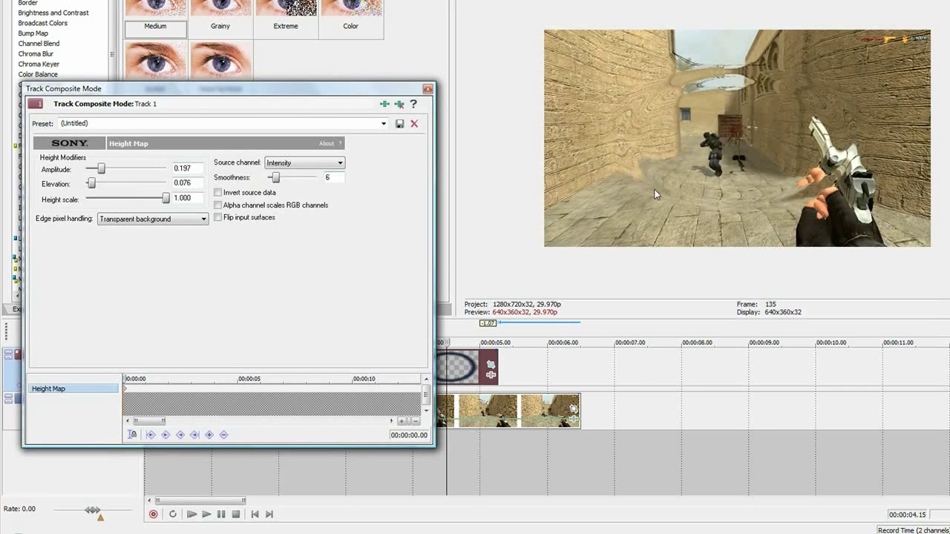
pyautogui.click(428, 90)
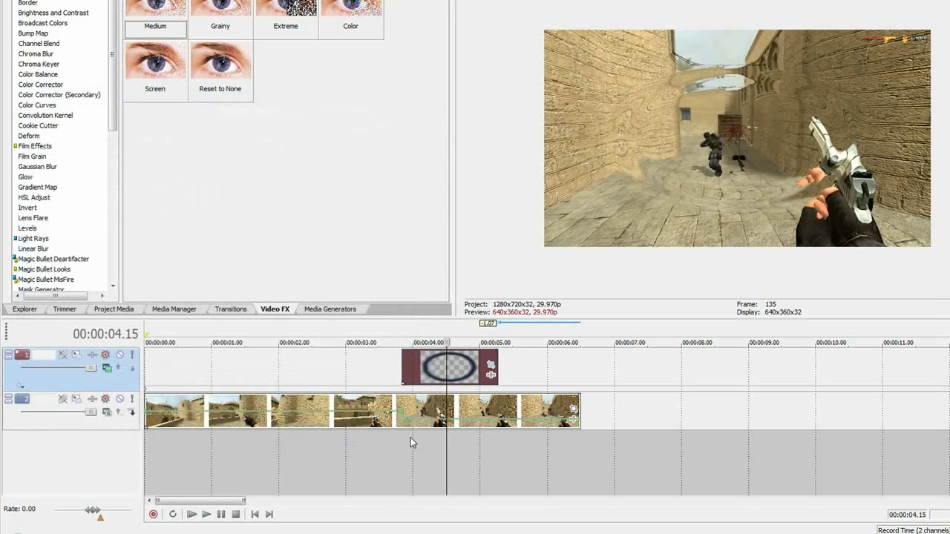
# Step: Step back and forth frame by frame from 00:00:04.15 to examine how the ripple distorts the clip
pyautogui.press('Right')
pyautogui.press('Right')
pyautogui.press('Right')
pyautogui.press('Left')
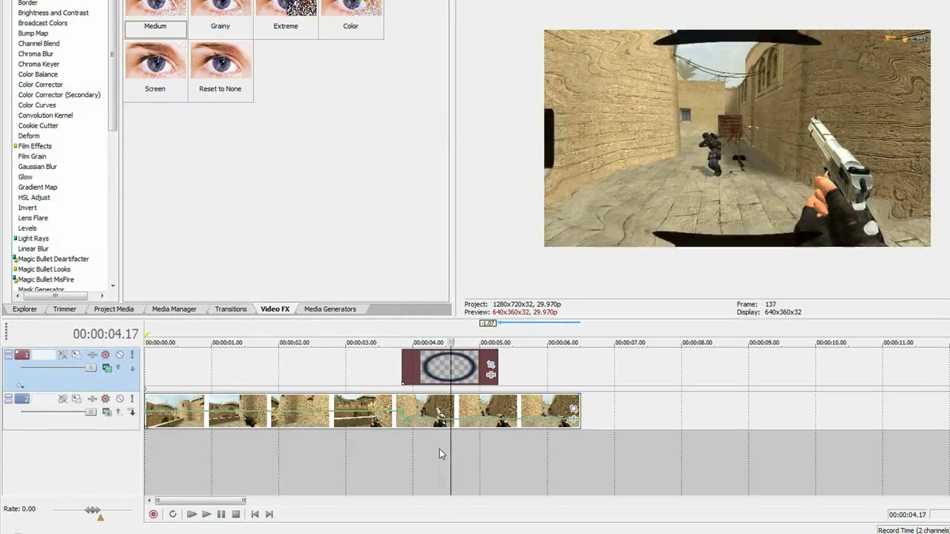
pyautogui.press('Left')
pyautogui.press('Left')
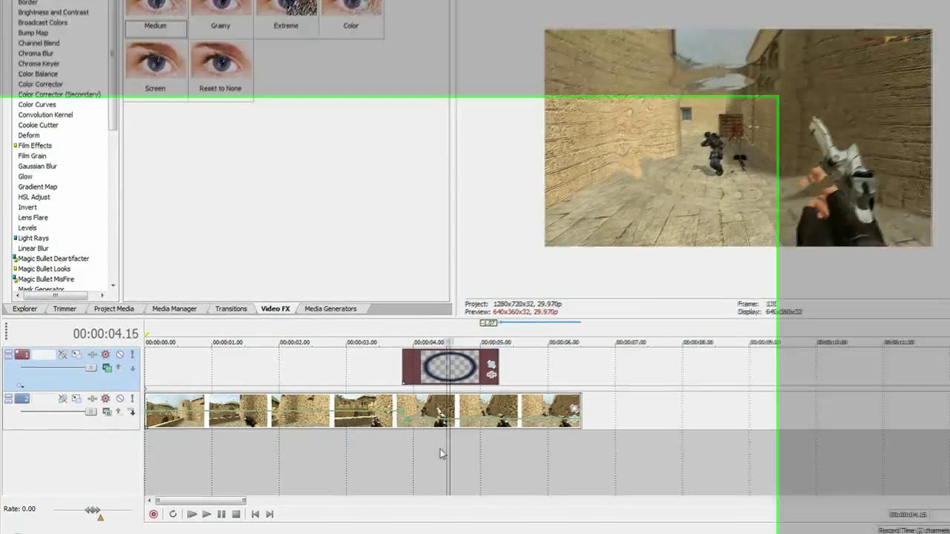
pyautogui.press('Right')
pyautogui.press('Right')
pyautogui.press('Right')
pyautogui.press('Right')
# Step: Play the clip from the start of the ripple image and step through its first frames to check the distortion
pyautogui.click(416, 446)
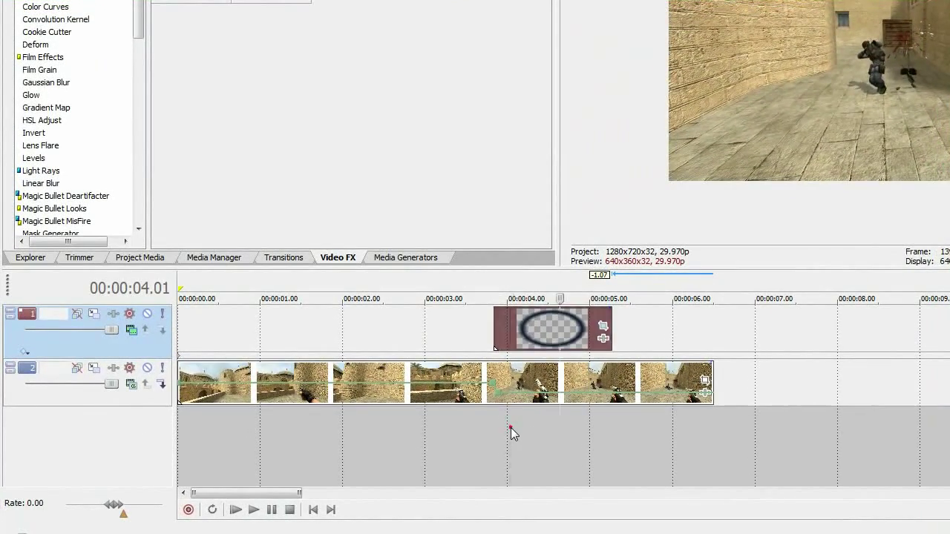
pyautogui.click(403, 449)
pyautogui.press('space')
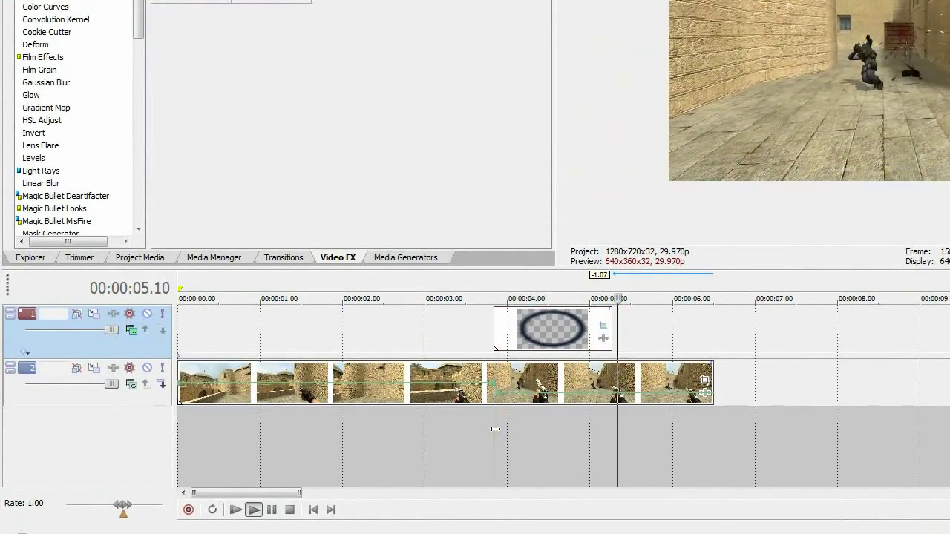
pyautogui.press('space')
pyautogui.press('Right')
pyautogui.press('Right')
pyautogui.press('Right')
pyautogui.press('Right')
pyautogui.press('Right')
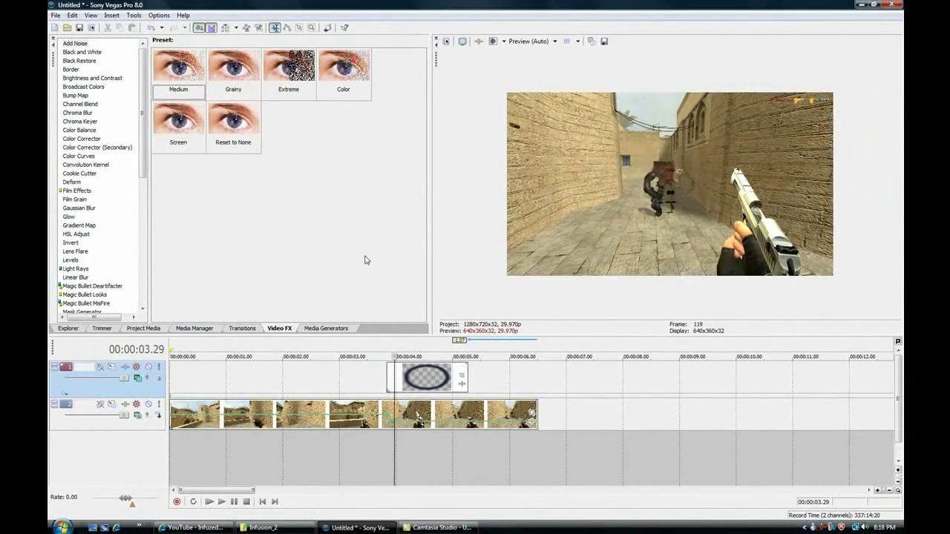
# Step: Minimize the editor, switch to the Infuzed-Media YouTube channel in Internet Explorer, look through its videos, profile and comments, and minimize the browser
pyautogui.click(861, 5)
pyautogui.click(787, 216)
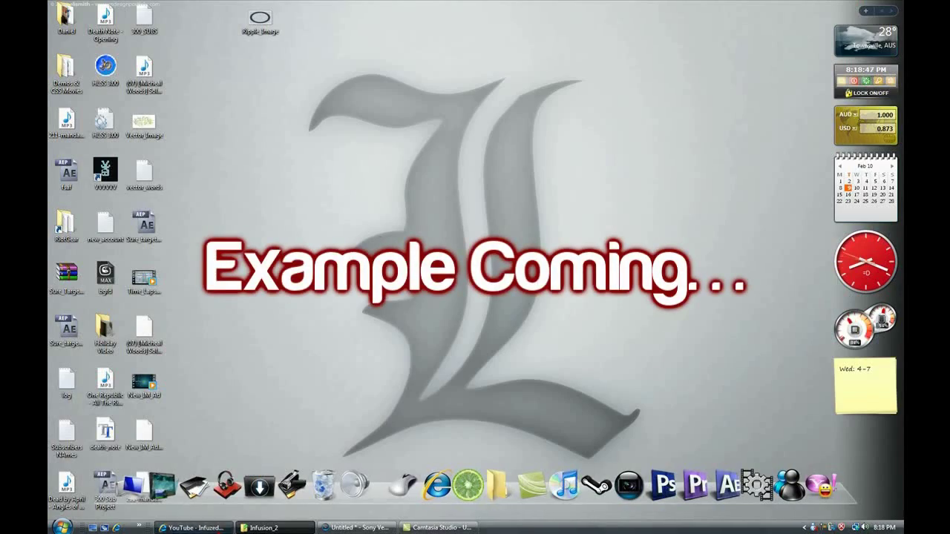
pyautogui.click(201, 527)
pyautogui.scroll(1, 758, 250)
pyautogui.scroll(2, 758, 250)
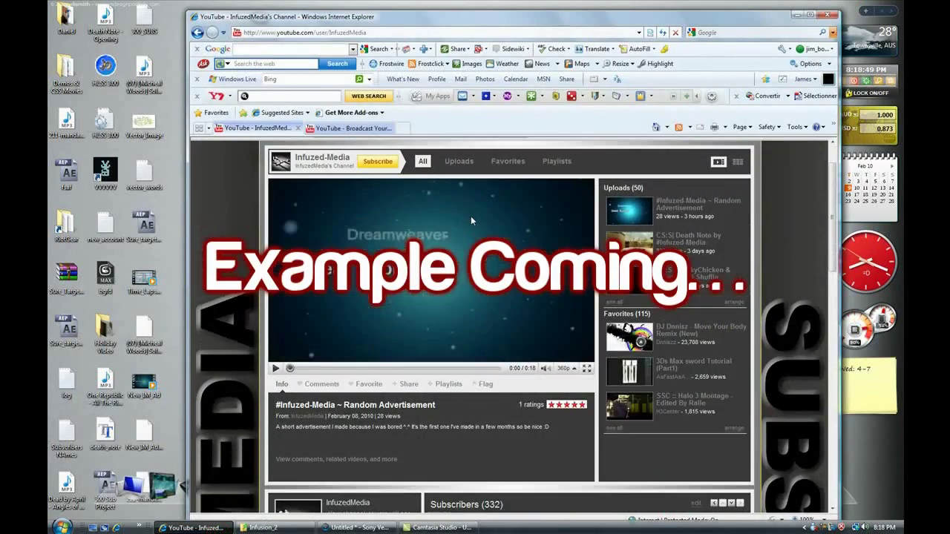
pyautogui.scroll(-1, 469, 216)
pyautogui.scroll(1, 501, 309)
pyautogui.scroll(-4, 501, 309)
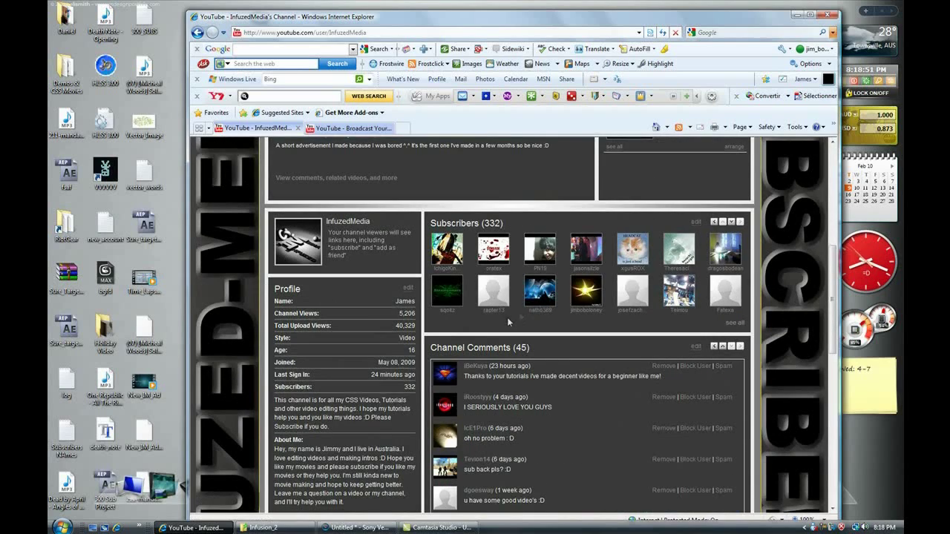
pyautogui.scroll(-1, 527, 339)
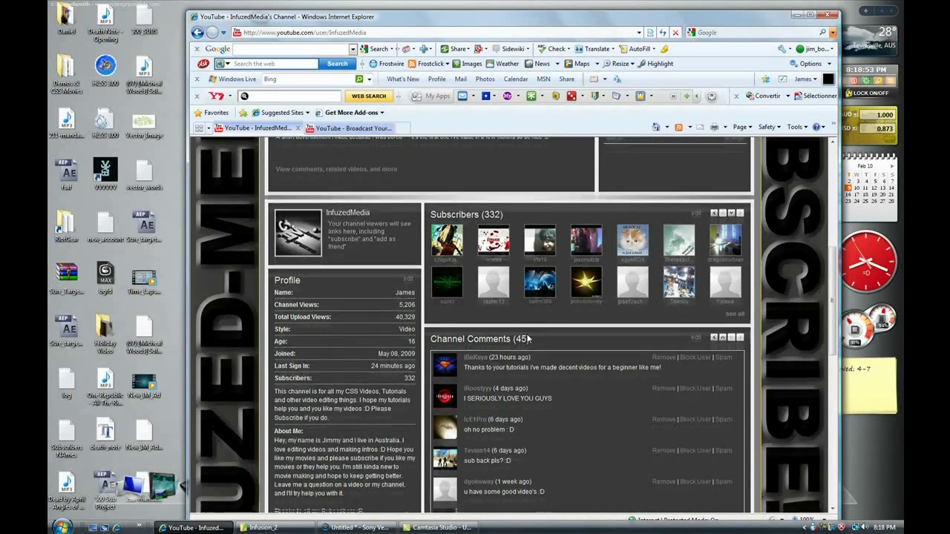
pyautogui.scroll(-2, 527, 339)
pyautogui.scroll(5, 484, 302)
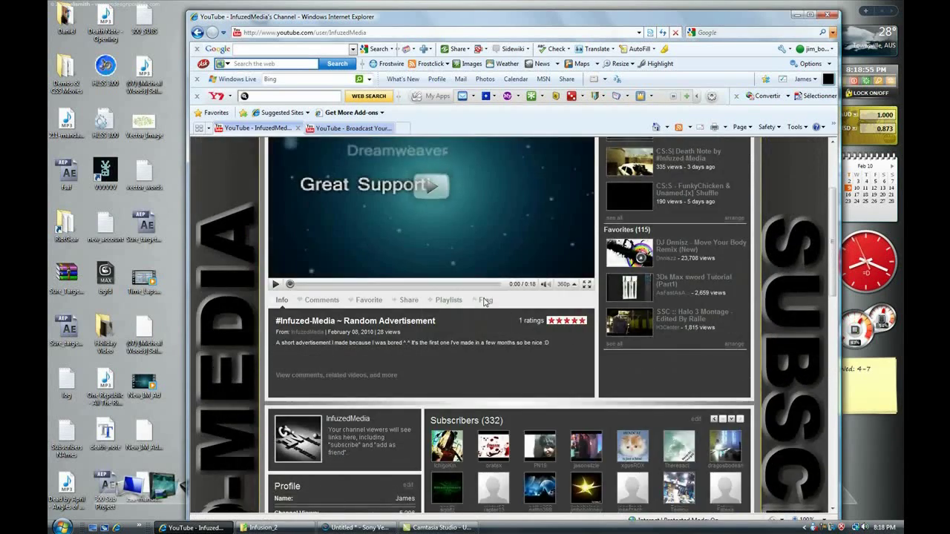
pyautogui.scroll(2, 484, 302)
pyautogui.scroll(-5, 769, 256)
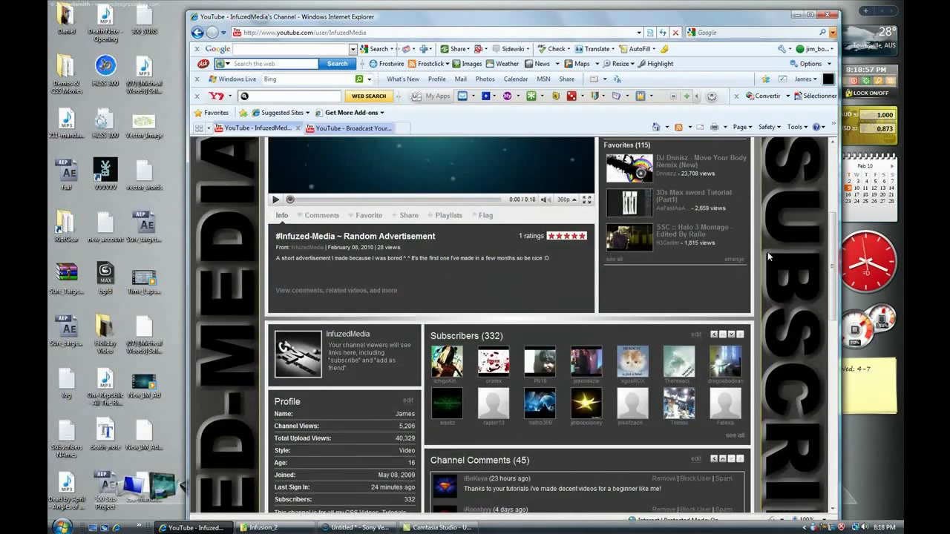
pyautogui.scroll(-9, 768, 251)
pyautogui.scroll(6, 768, 251)
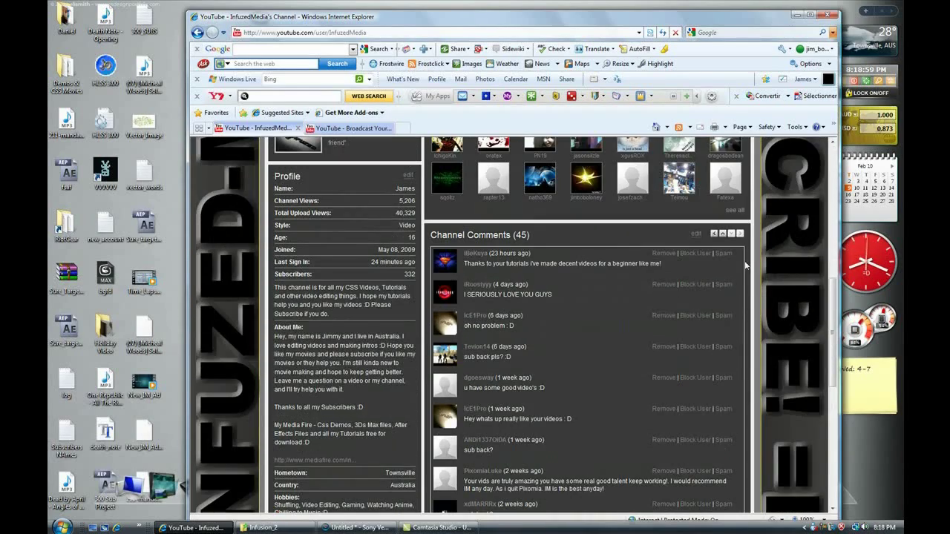
pyautogui.click(793, 14)
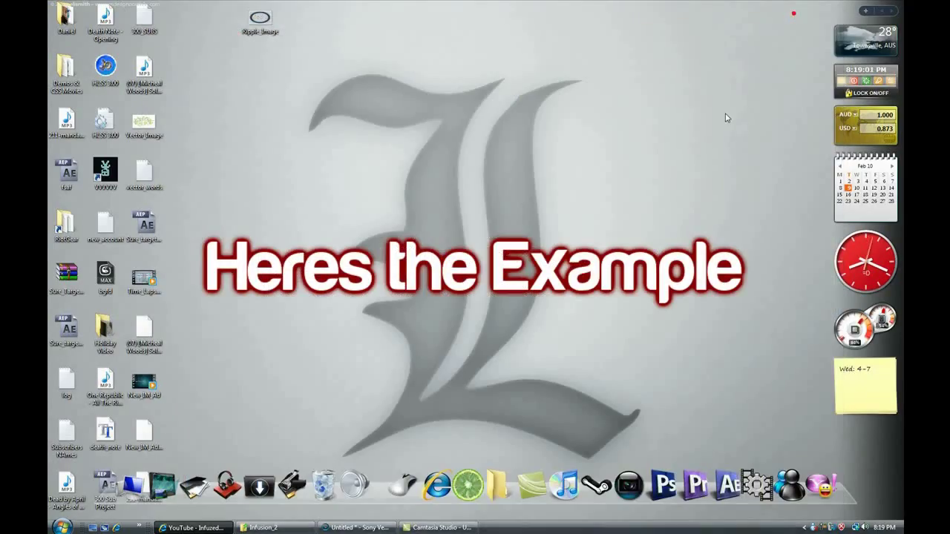